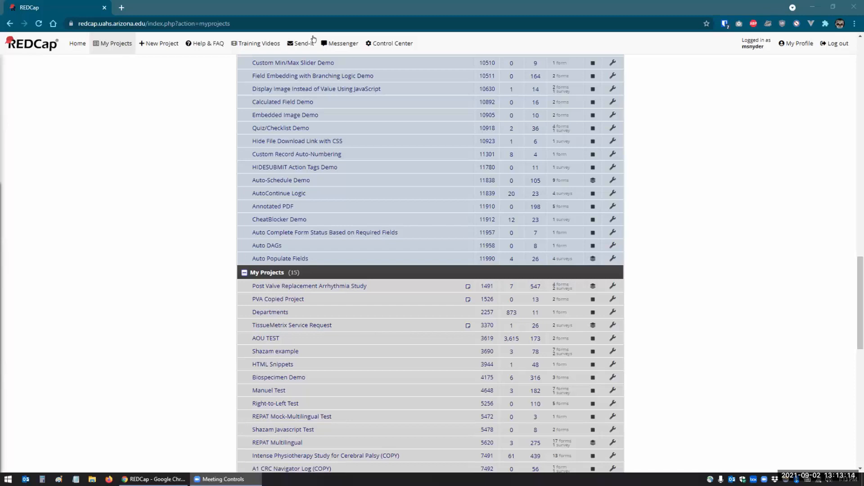
Open the project Auto Complete Form Status Based on Required Fields in a new browser tab and switch to it.
right_click(273, 233)
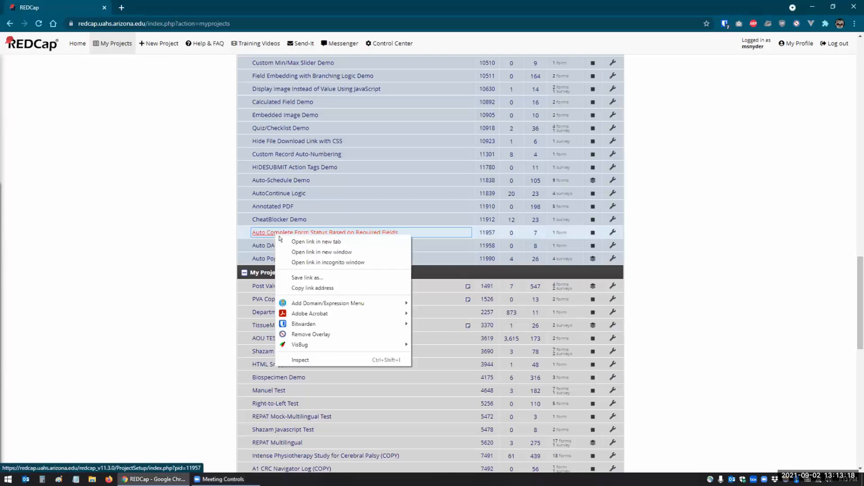
left_click(288, 241)
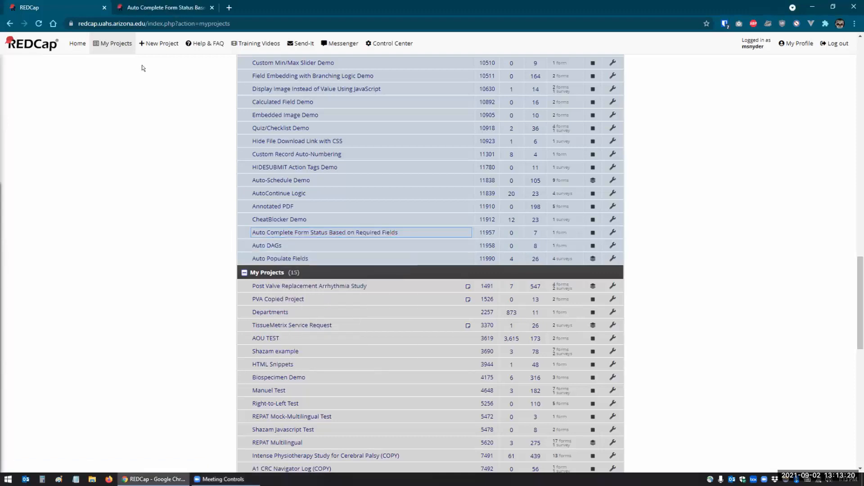
left_click(135, 7)
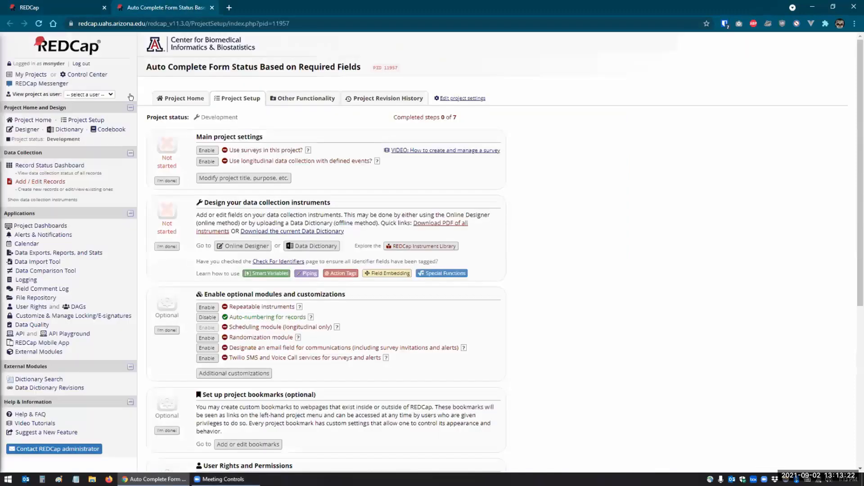
Read the documentation of the Auto Complete Form Status Based on Required Fields external module and close it.
left_click(43, 351)
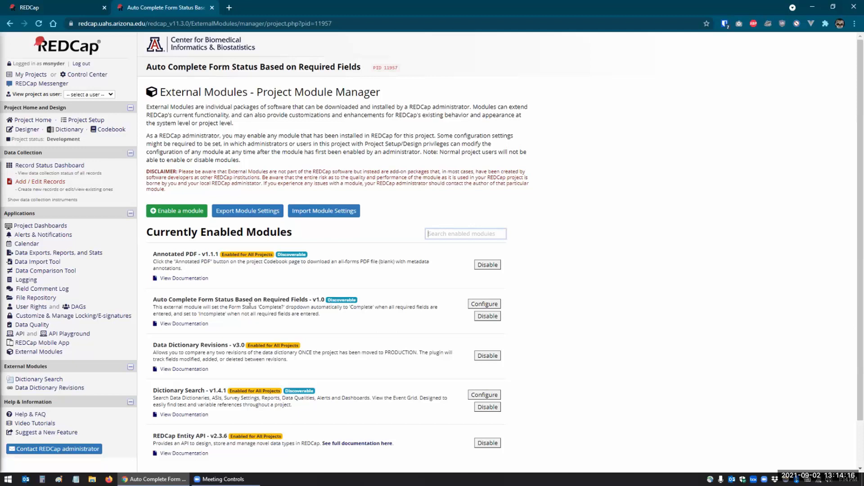
left_click(194, 323)
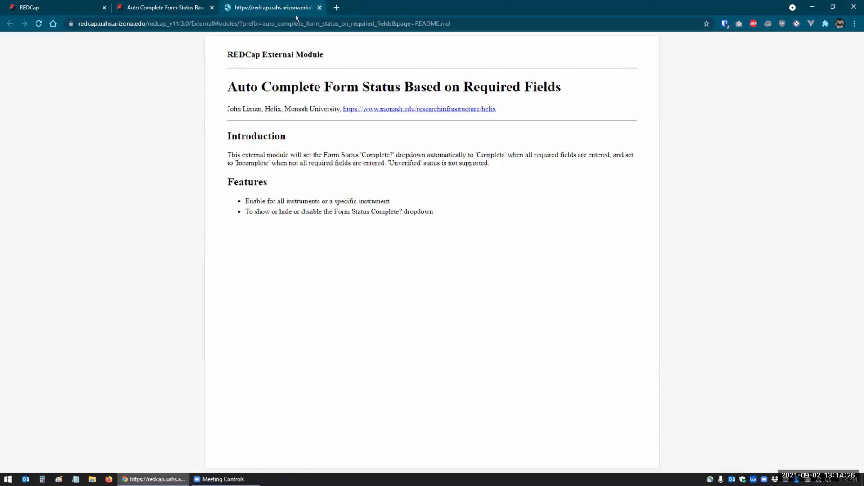
key("ctrl+w")
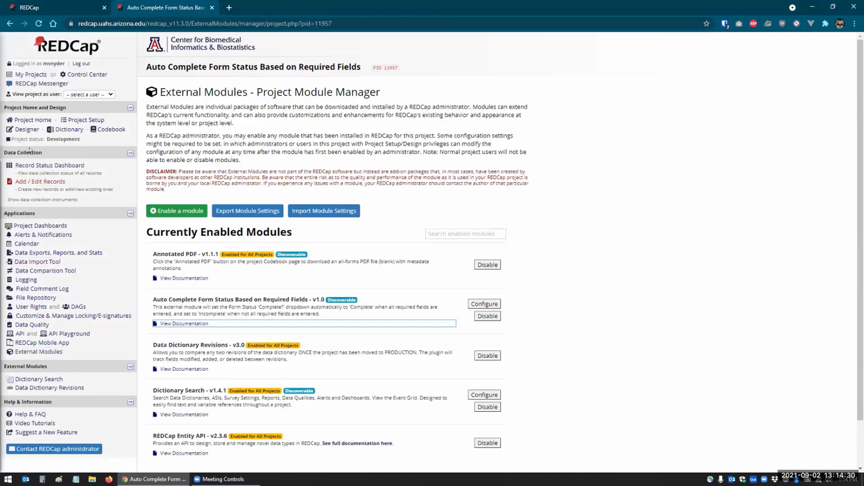
Open the Auto Complete Form Demo instrument in the Online Designer and examine which fields are required.
left_click(29, 130)
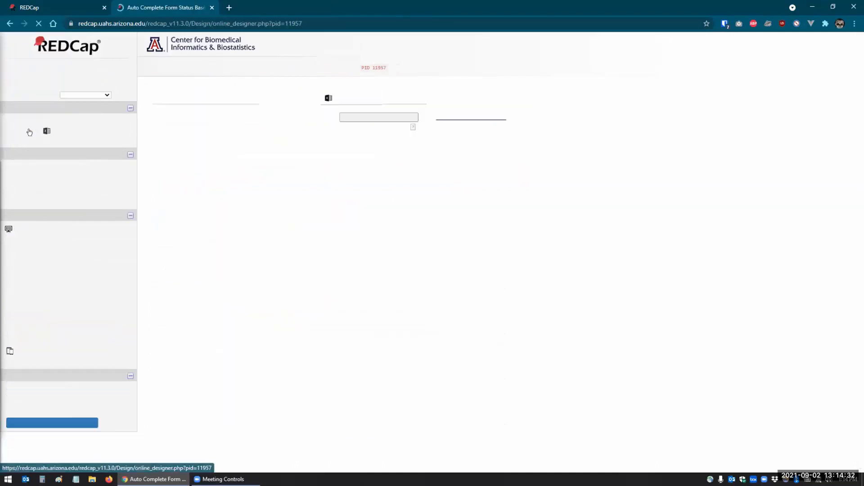
left_click(187, 249)
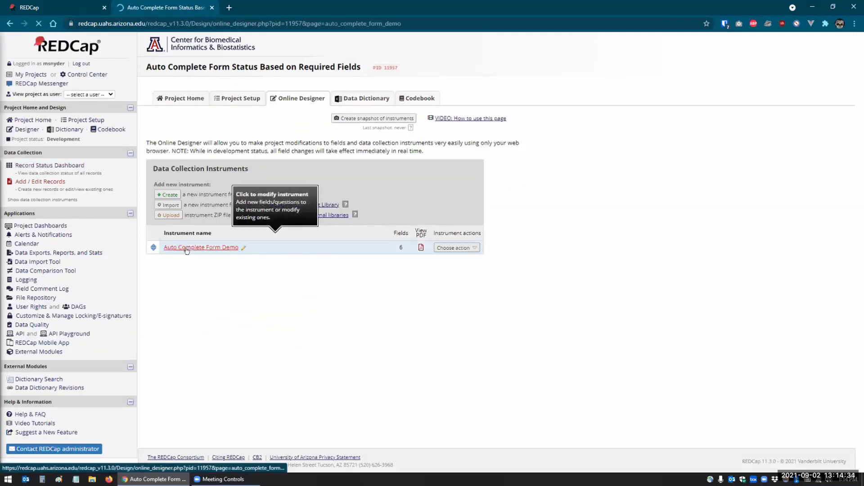
scroll(473, 314, "down", 3)
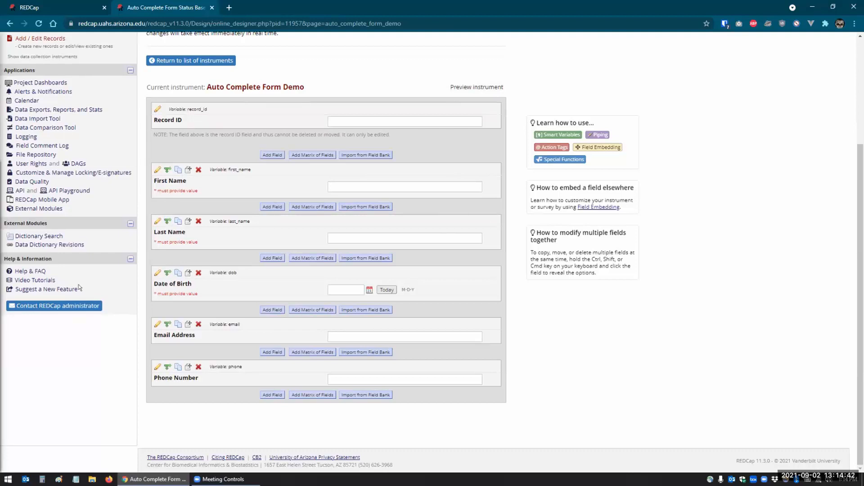
scroll(316, 287, "up", 1)
scroll(316, 287, "up", 2)
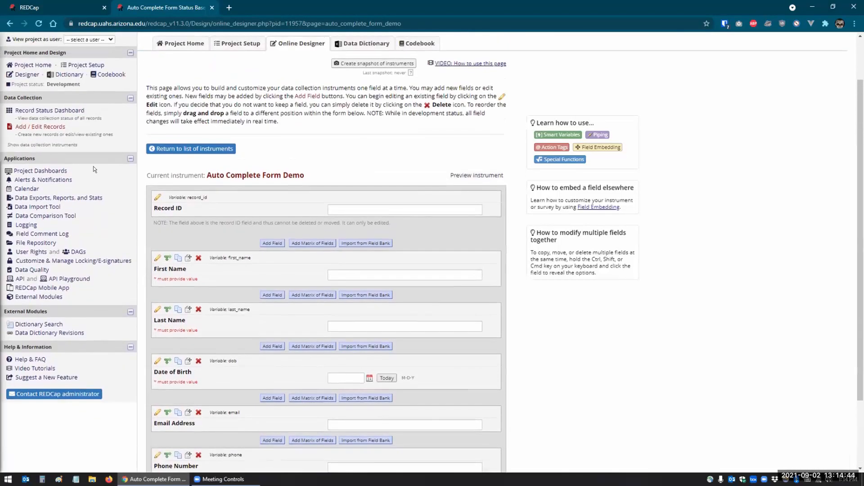
Start a new record on the Auto Complete Form Demo and view the Complete? status options without changing the selection.
left_click(48, 128)
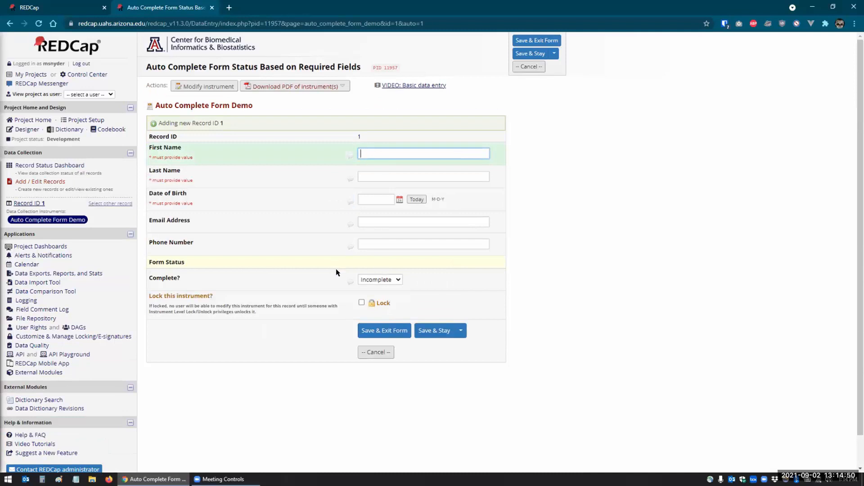
left_click(381, 280)
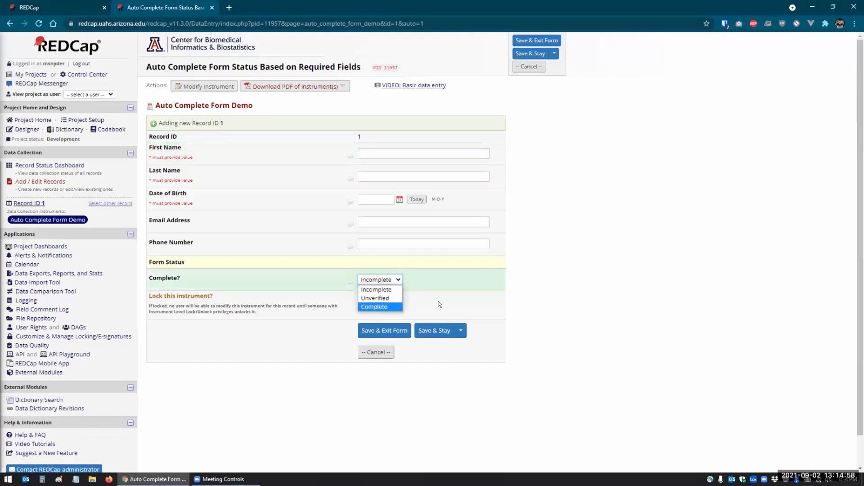
left_click(516, 303)
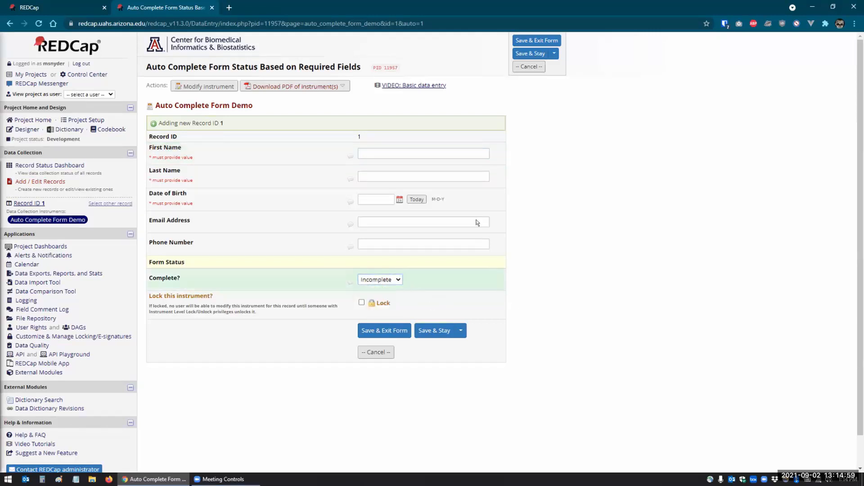
Enter the participant's first and last name, fill Date of Birth with today's date, and save record 1 while staying on the form.
left_click(365, 154)
type("Manuel")
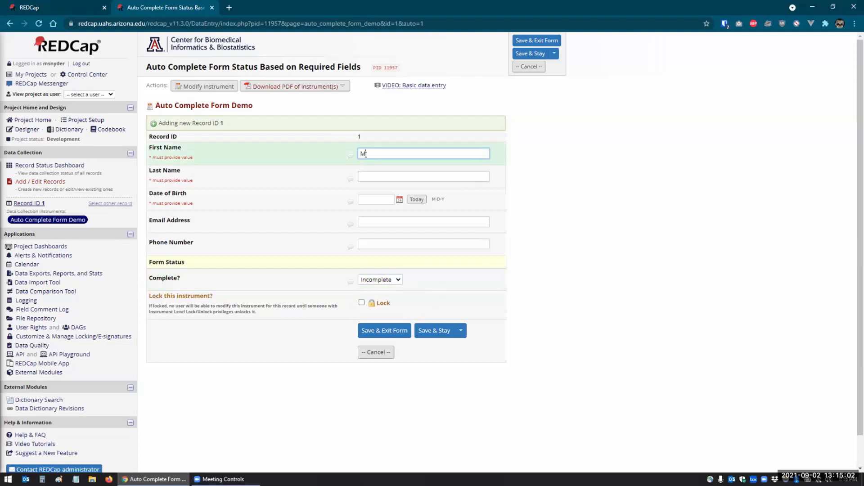
key("Tab")
type("Snyder")
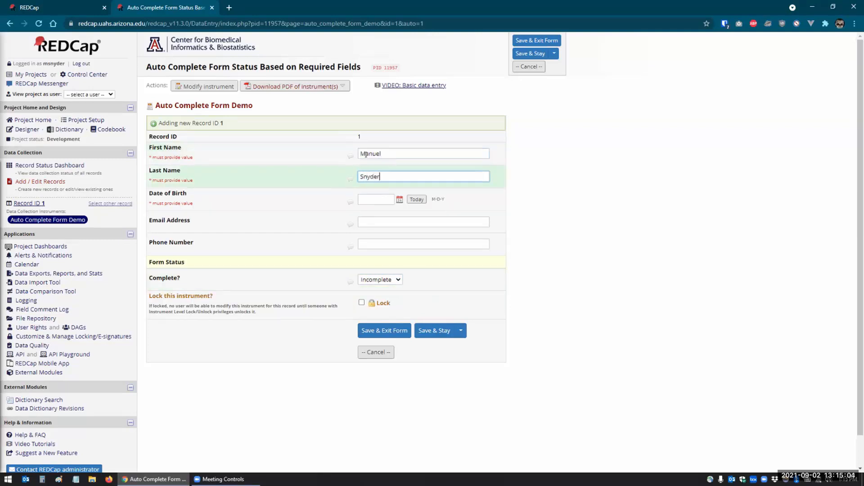
key("Tab")
left_click(412, 198)
left_click(379, 220)
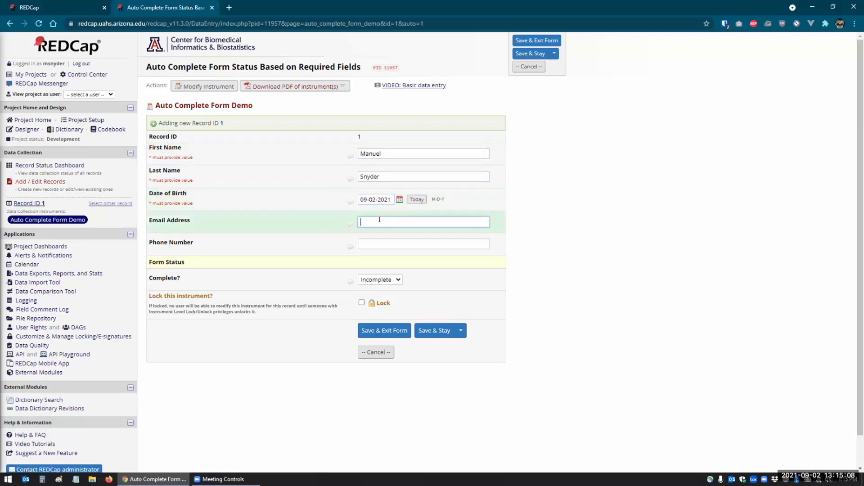
key("Tab")
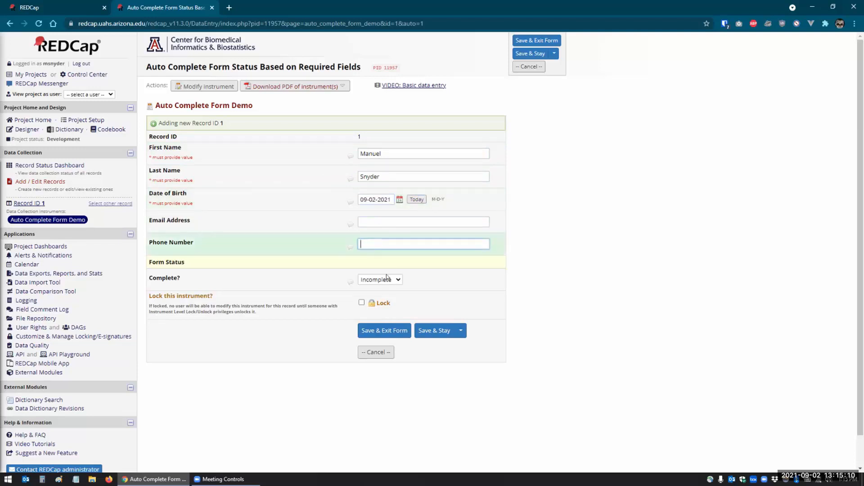
left_click(444, 331)
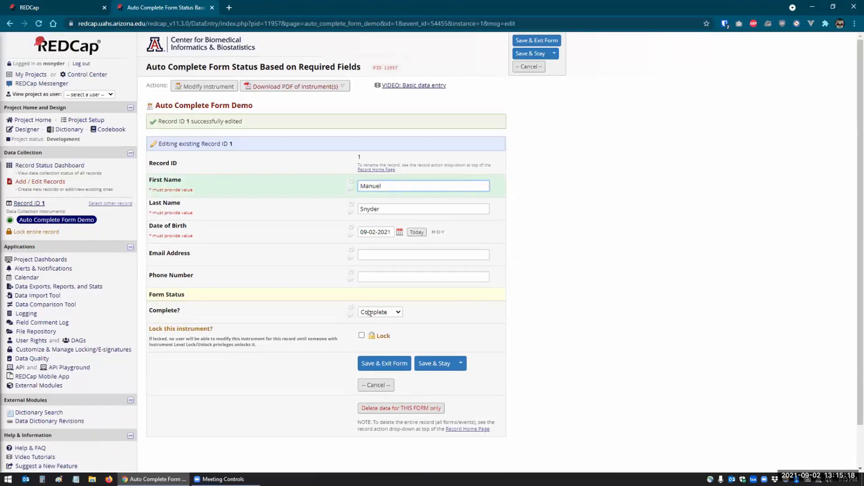
Add a second record from the Record Status Dashboard with only first and last name, save it, and leave despite the missing required field.
left_click(34, 166)
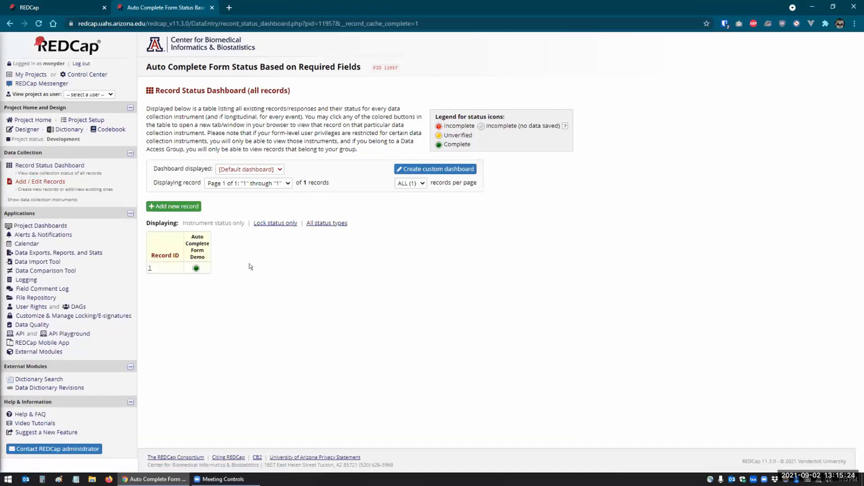
left_click(180, 207)
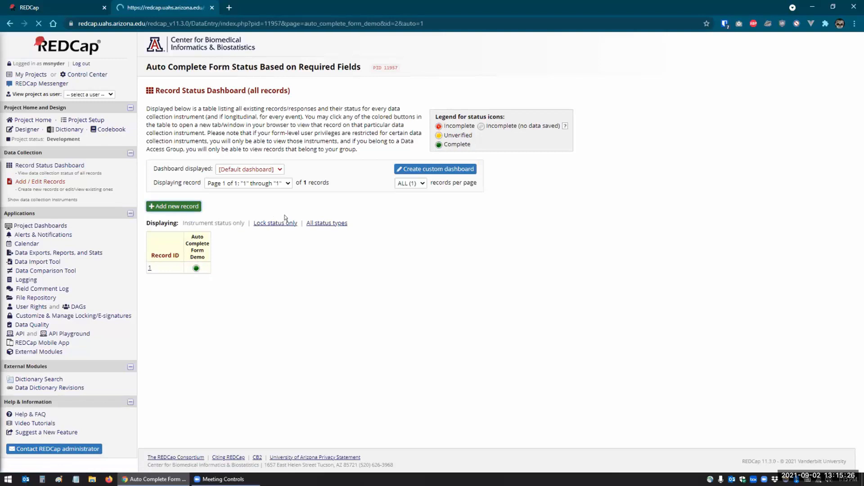
left_click(373, 154)
type("Terry")
key("Tab")
type("Smith")
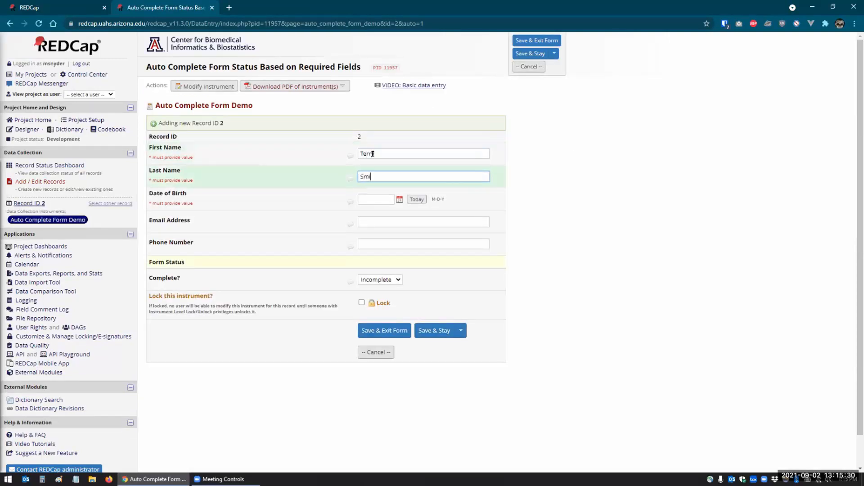
key("Tab")
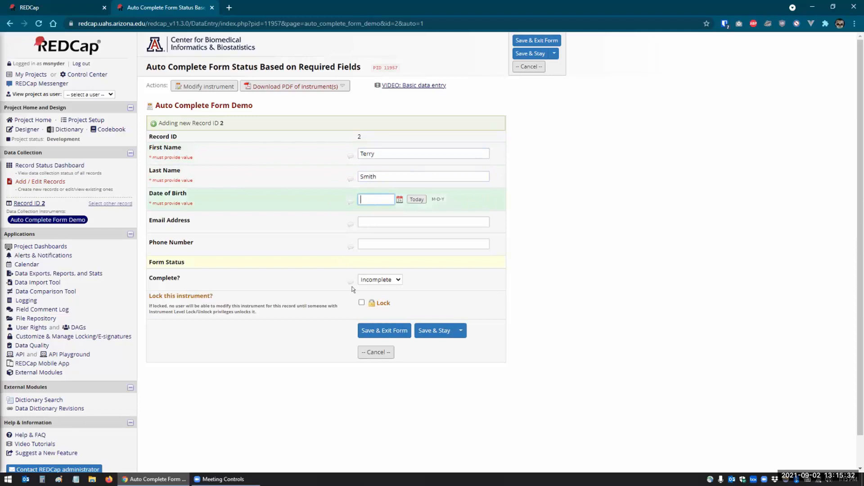
left_click(439, 330)
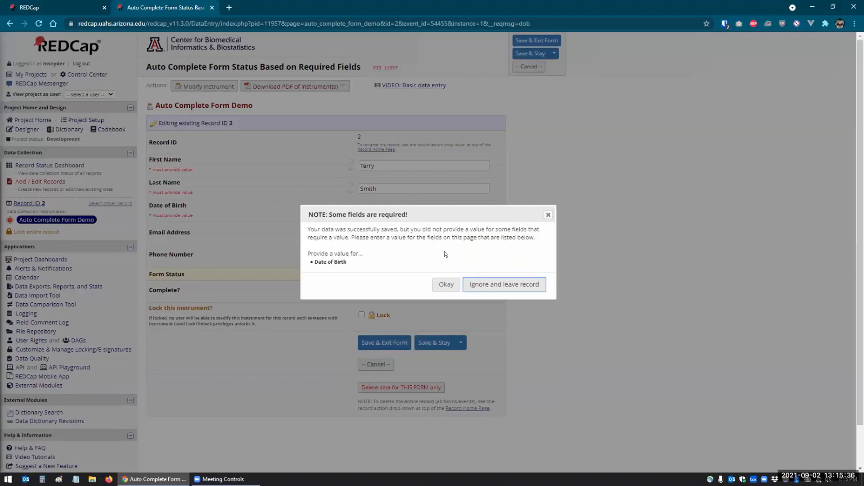
left_click(480, 287)
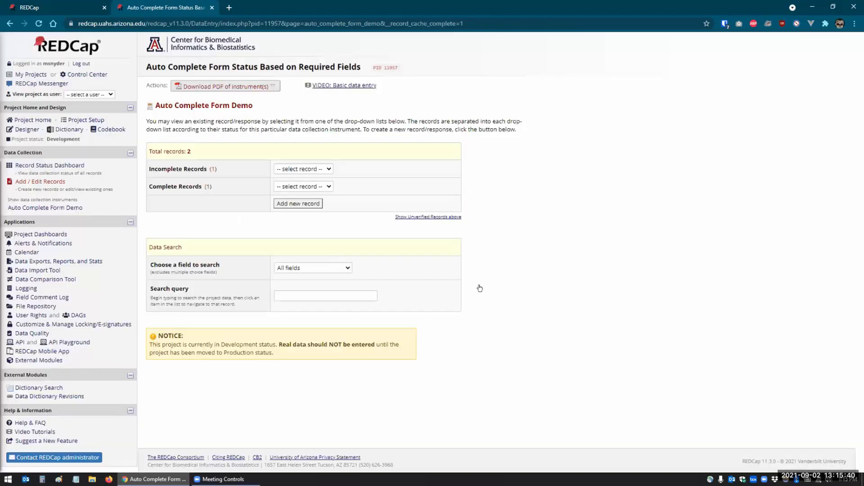
Reopen record 2's form from the Record Status Dashboard, fill Date of Birth with today's date, and save while staying on the form.
left_click(31, 166)
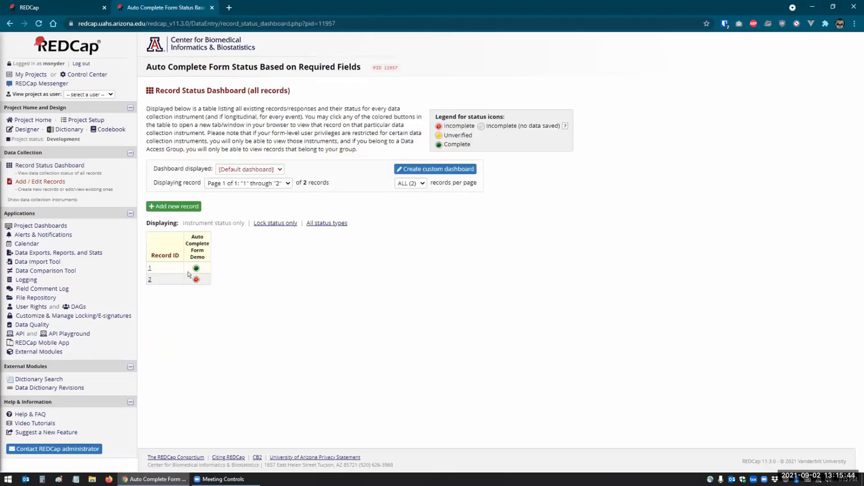
left_click(196, 280)
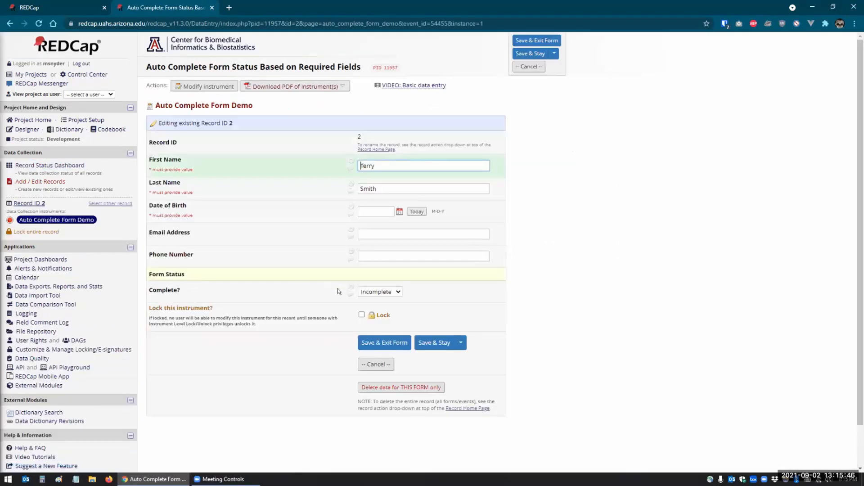
left_click(412, 211)
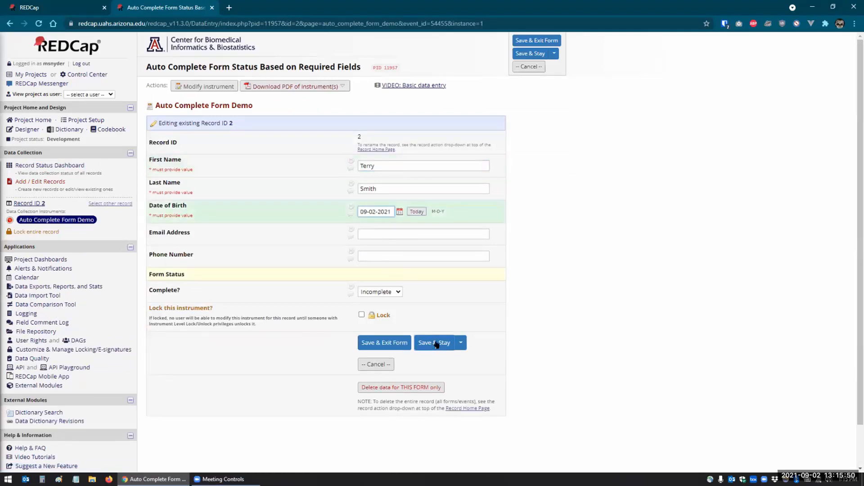
left_click(435, 343)
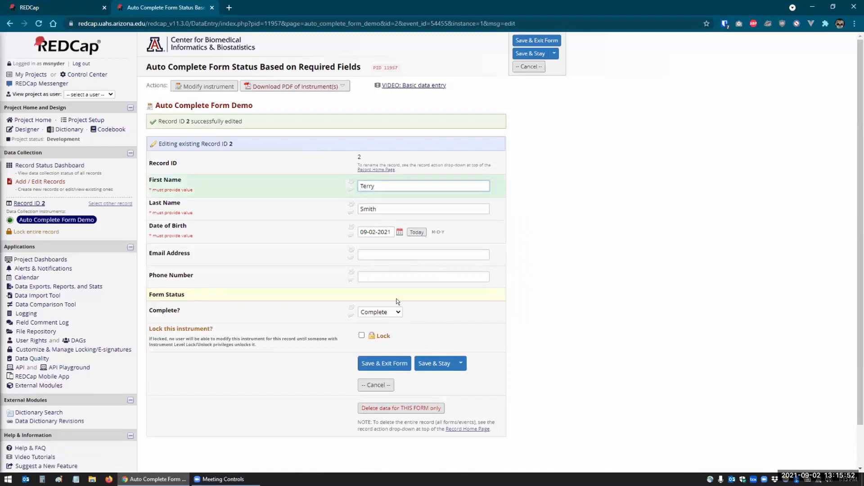
Check both records' form statuses on the Record Status Dashboard and open the Auto Complete Form Status module's configuration.
left_click(23, 166)
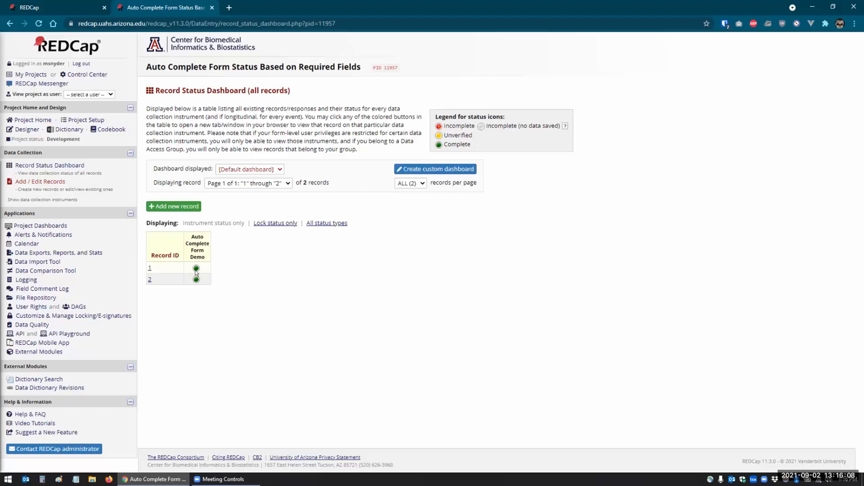
left_click(21, 352)
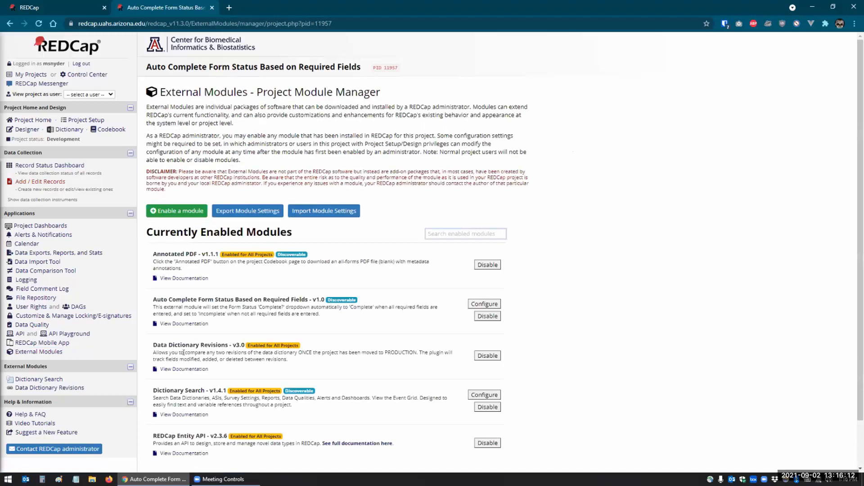
left_click(479, 304)
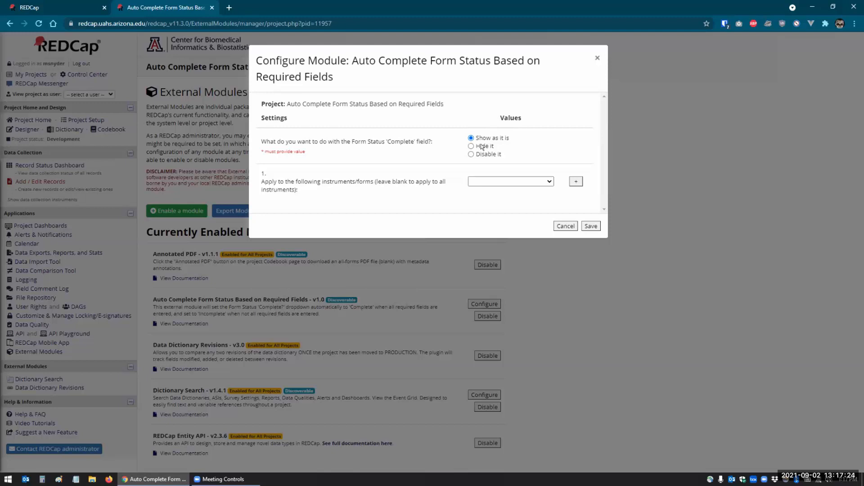
Try applying the module to auto_complete_form_demo with a second instrument row, then remove that row and reset the instrument selection to blank.
left_click(488, 181)
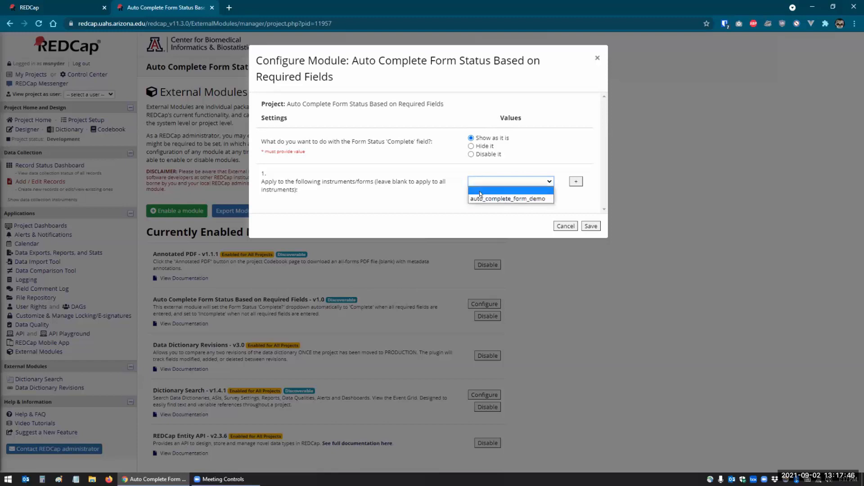
left_click(483, 200)
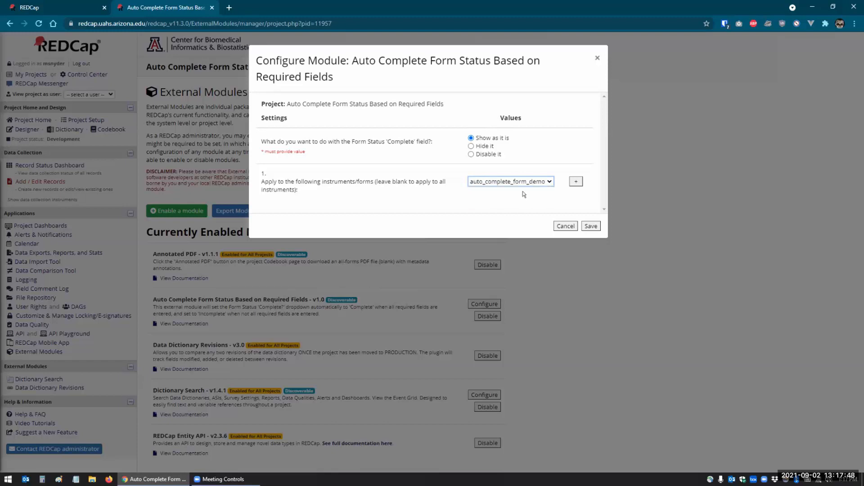
left_click(577, 181)
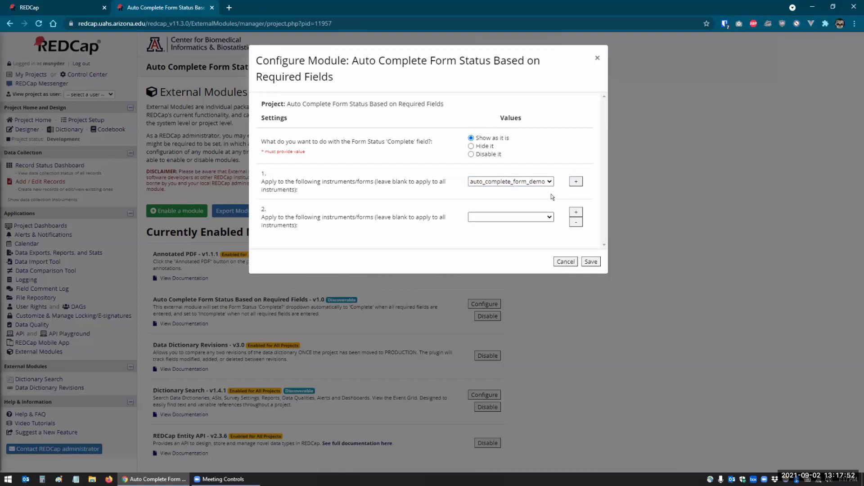
left_click(576, 222)
left_click(536, 181)
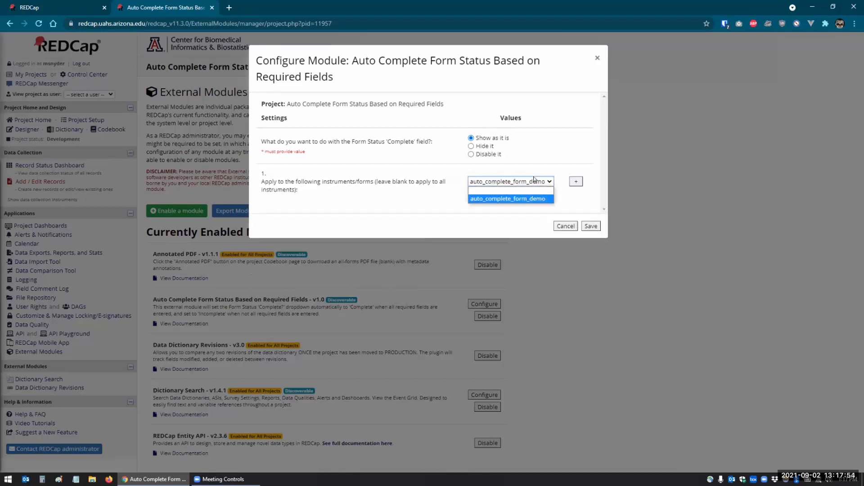
left_click(510, 187)
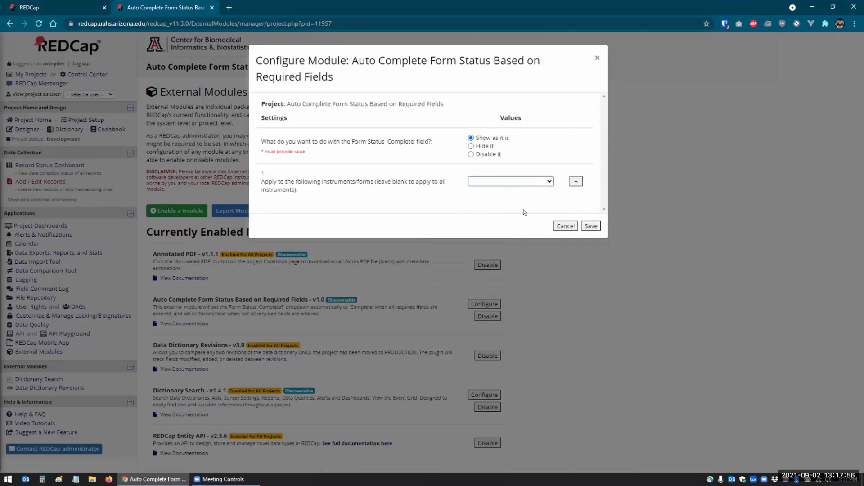